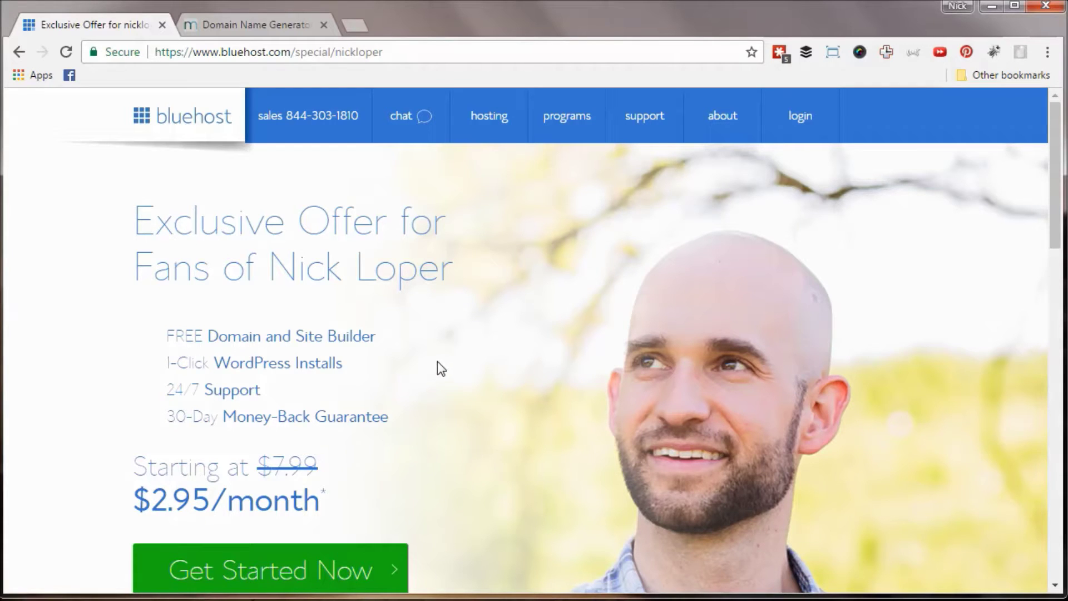
Open the hosting plan comparison and select the Basic plan at $2.95 per month
scroll(438, 367, down, 5)
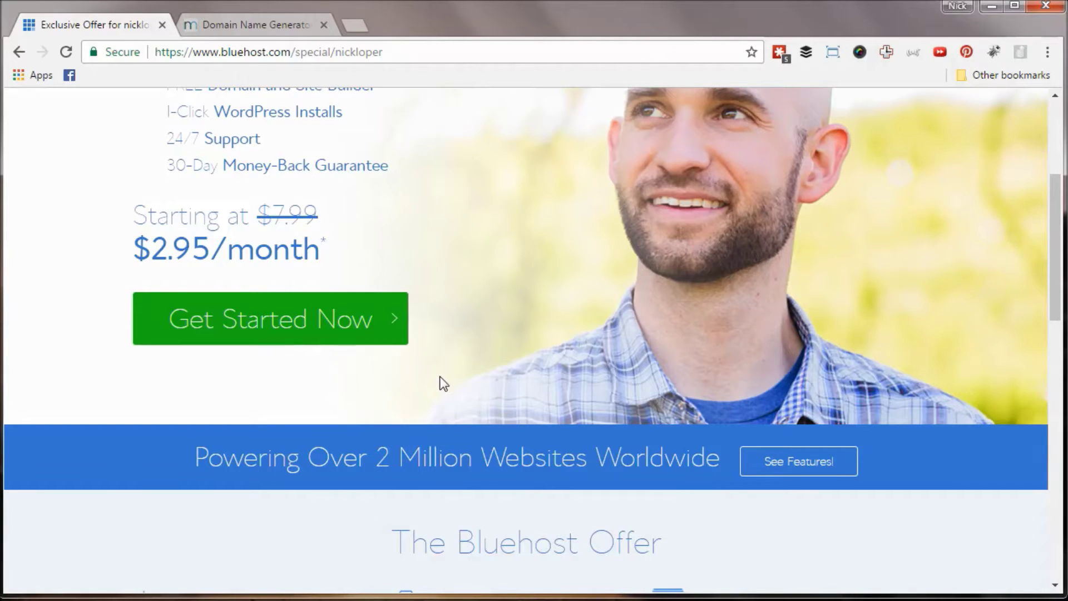
scroll(439, 384, up, 1)
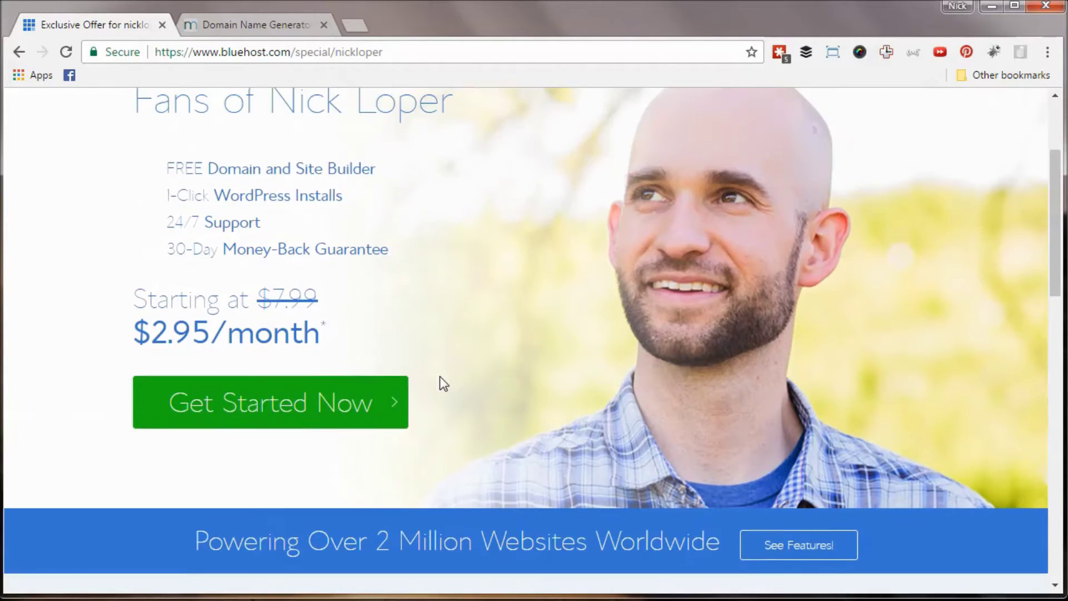
click(366, 414)
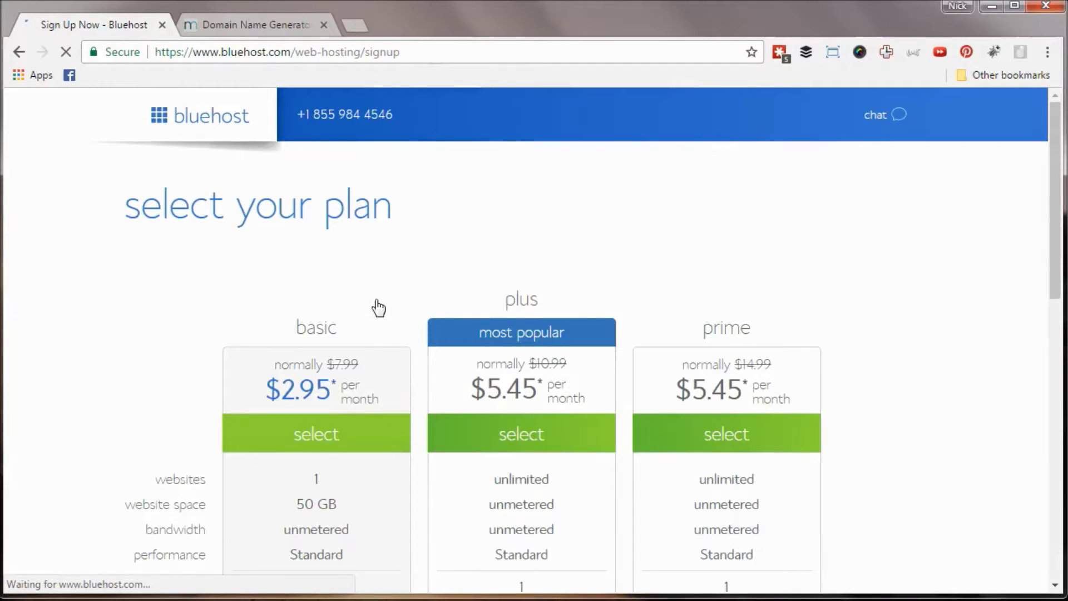
scroll(178, 271, down, 1)
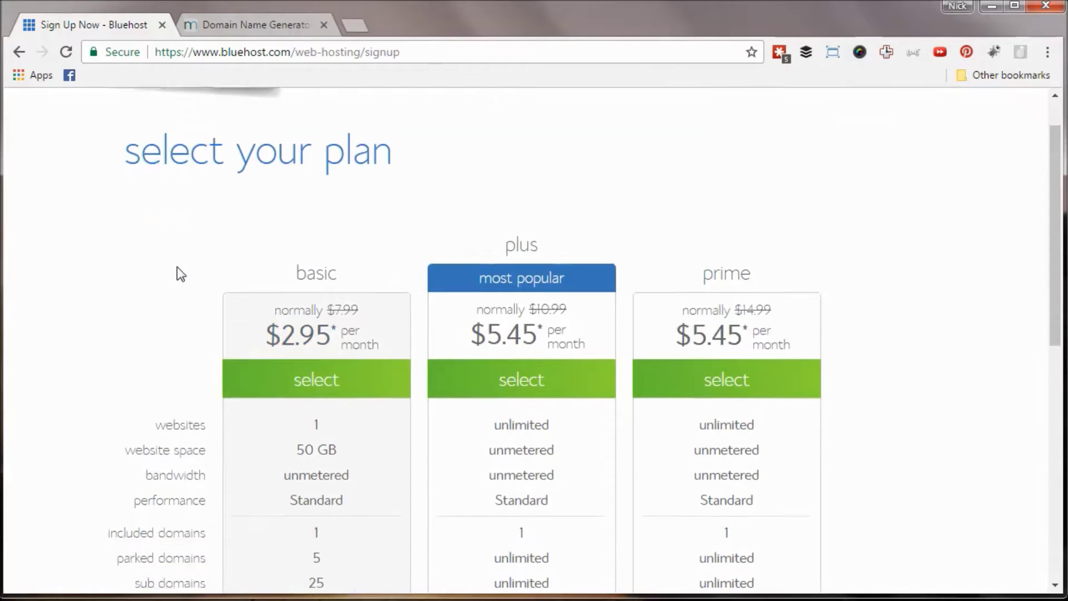
scroll(177, 266, down, 1)
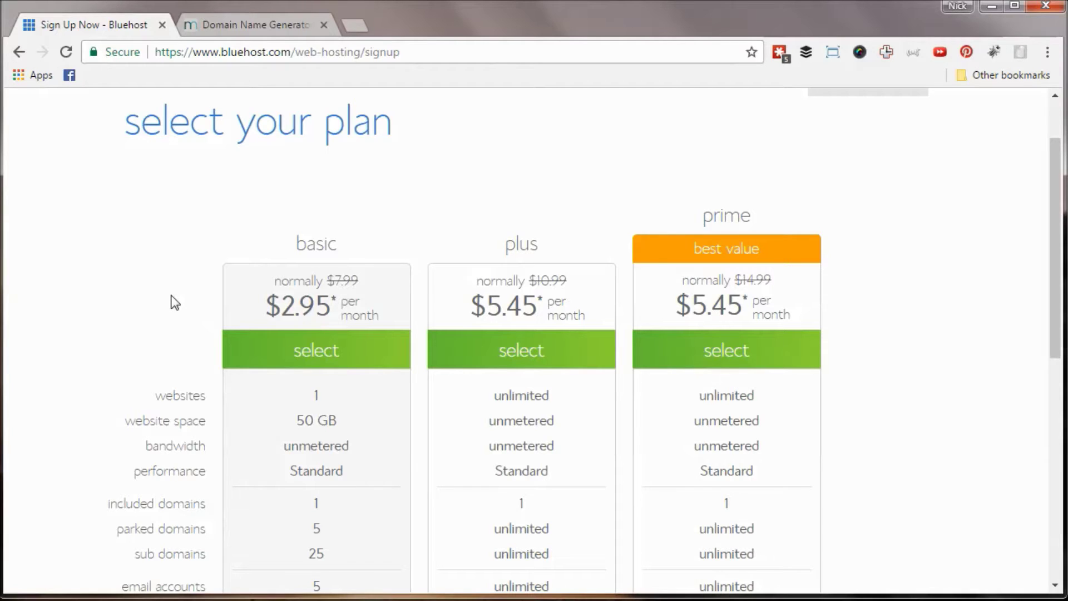
scroll(176, 303, down, 2)
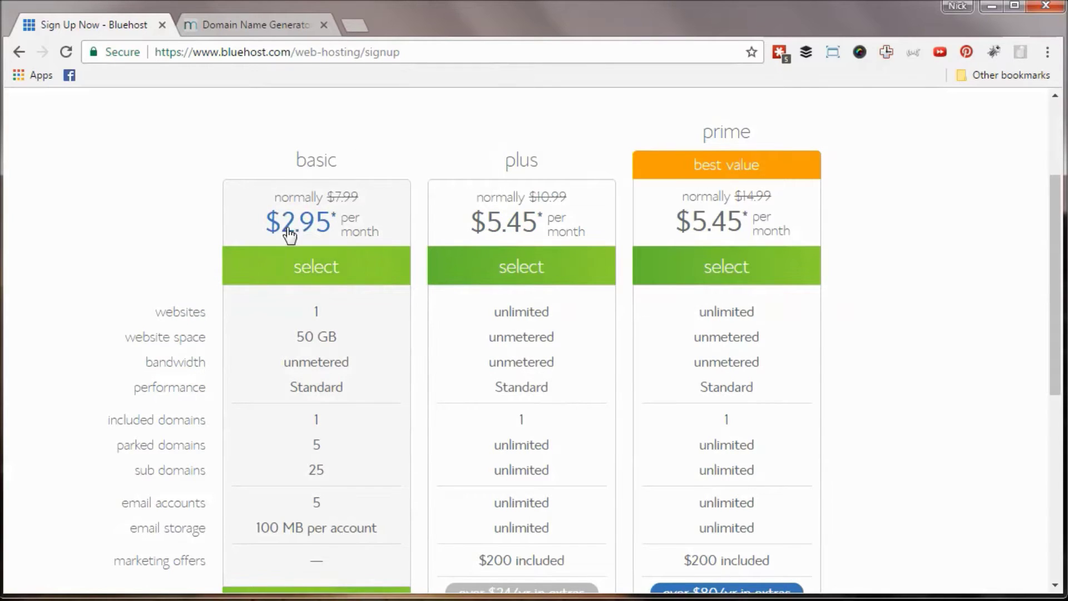
scroll(182, 275, down, 3)
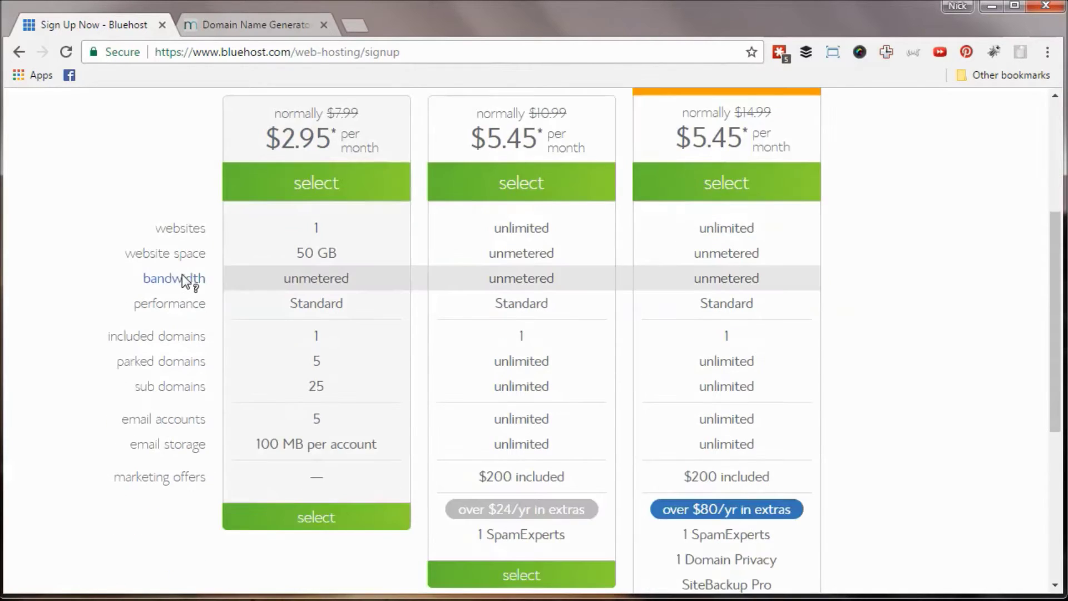
click(312, 442)
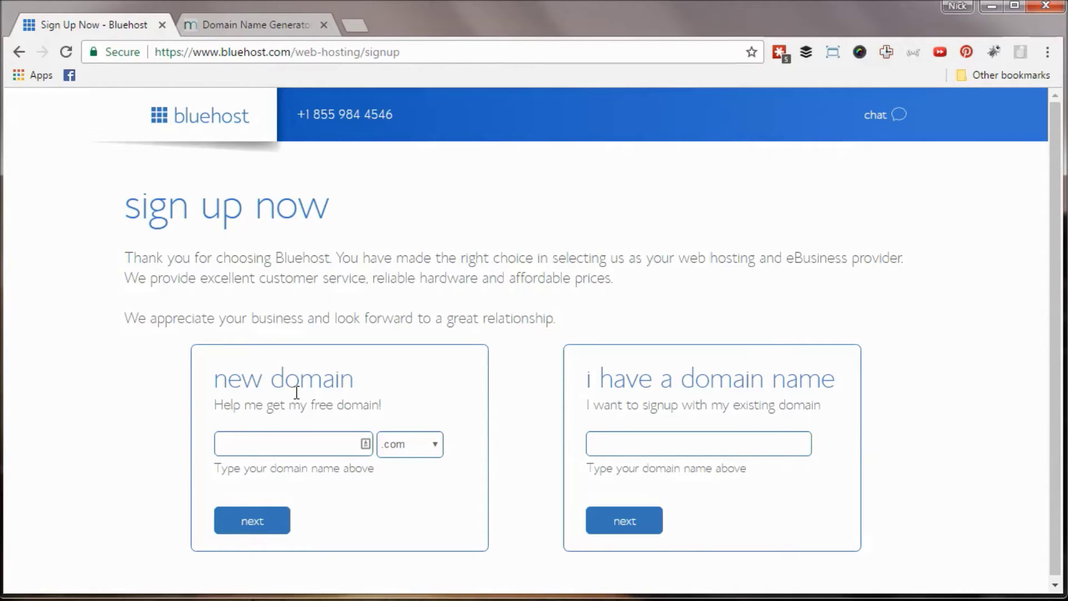
Dismiss the choose-later offer and check whether emailmarketing.com is available as the free domain
mouse_move(278, 47)
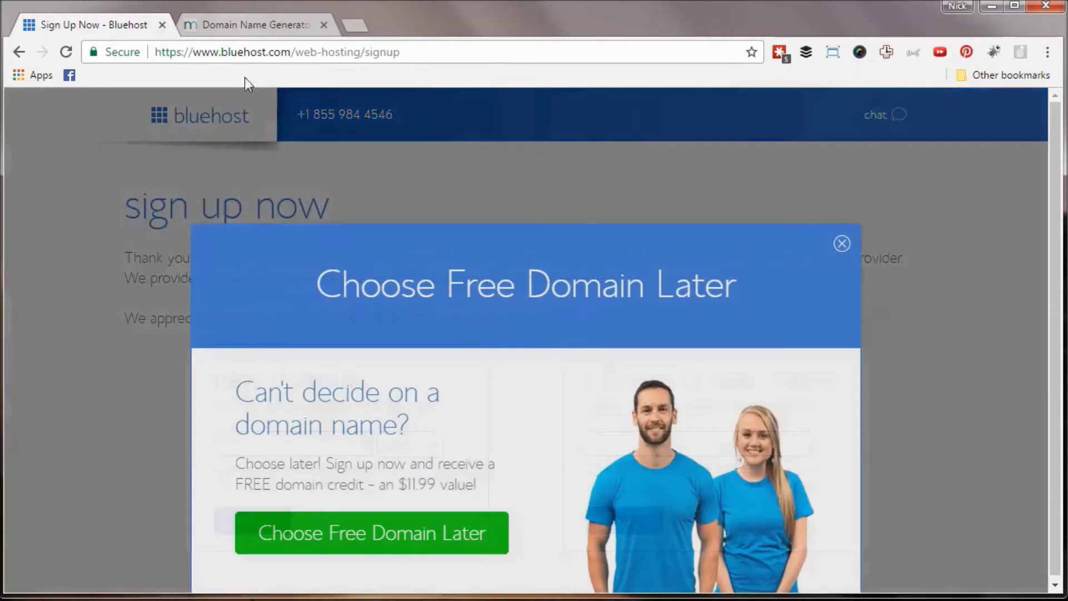
click(841, 244)
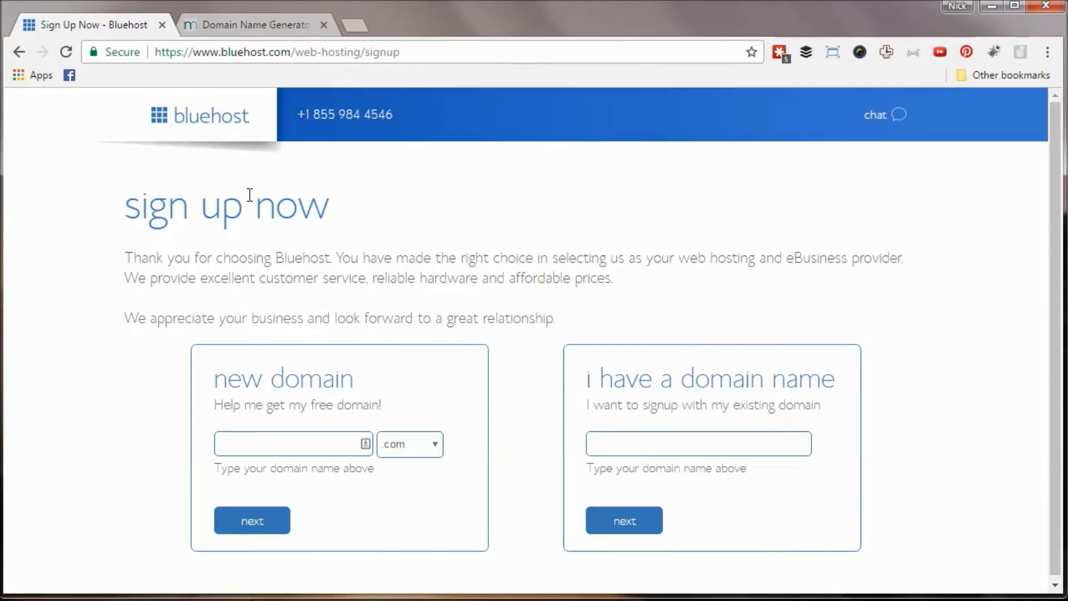
click(274, 444)
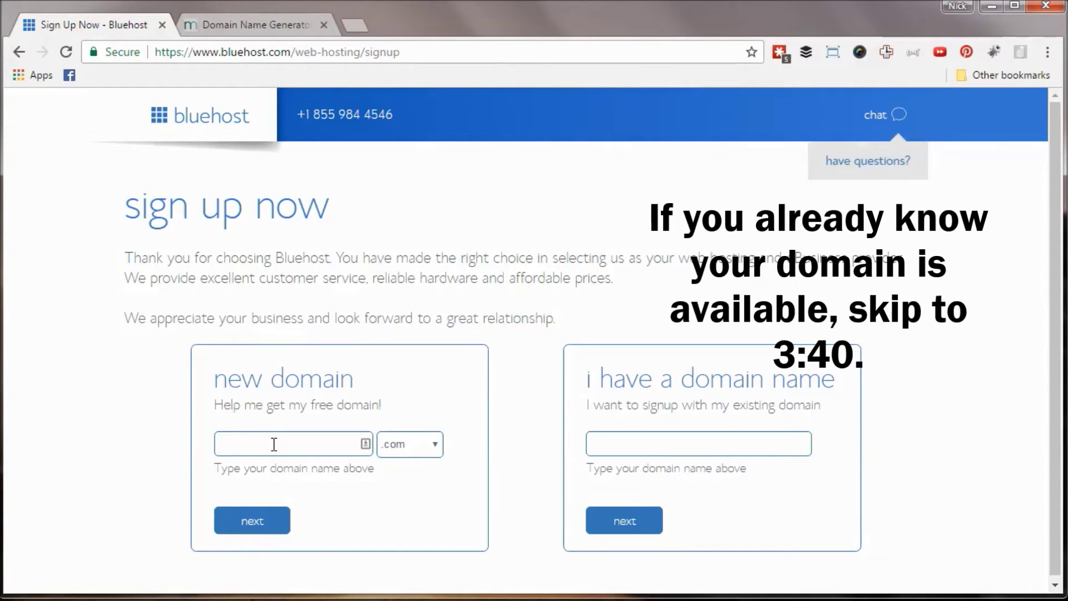
text(emailmarketing)
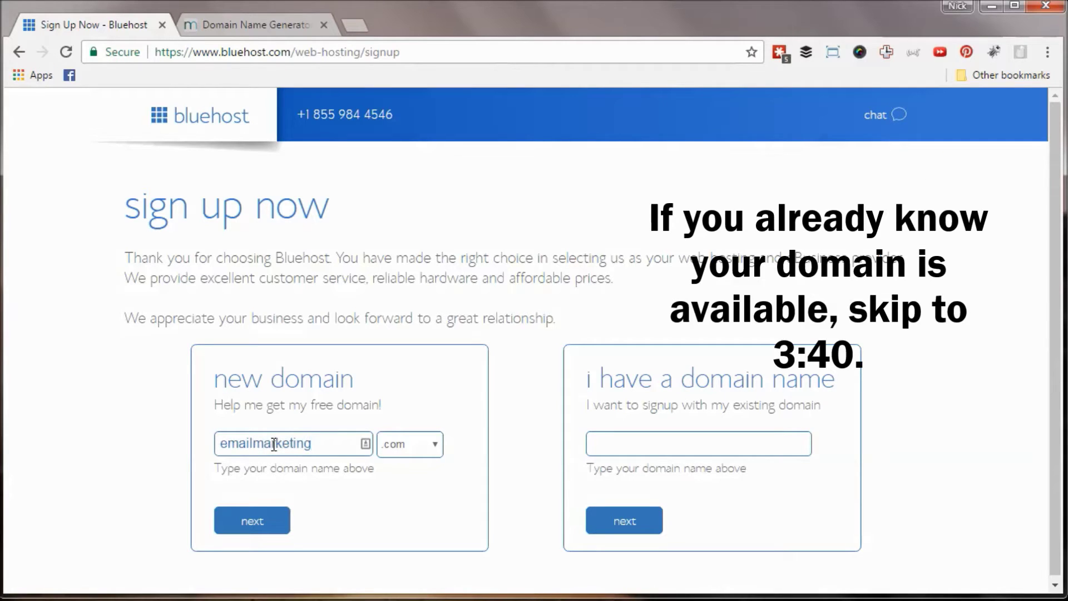
click(244, 517)
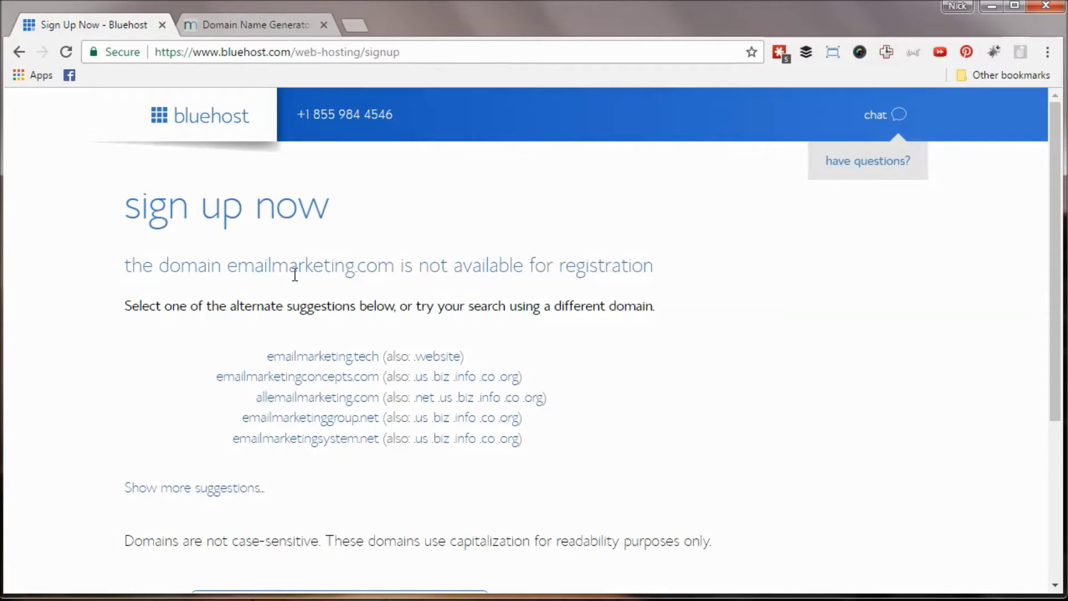
Review the alternate suggestions, then go to the NameMesh domain name generator tab
scroll(225, 303, down, 1)
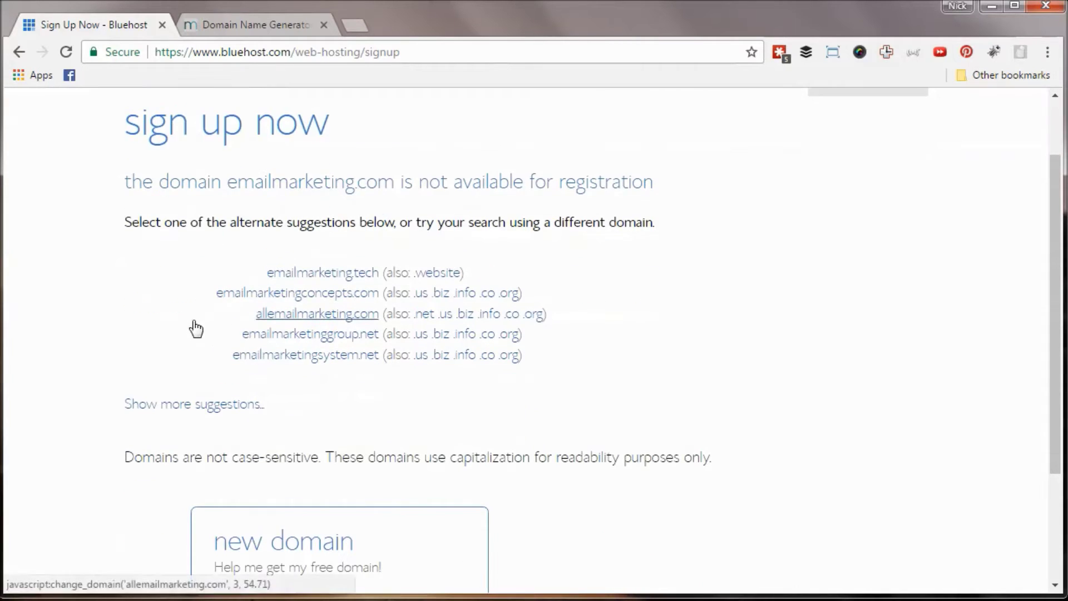
scroll(192, 332, down, 1)
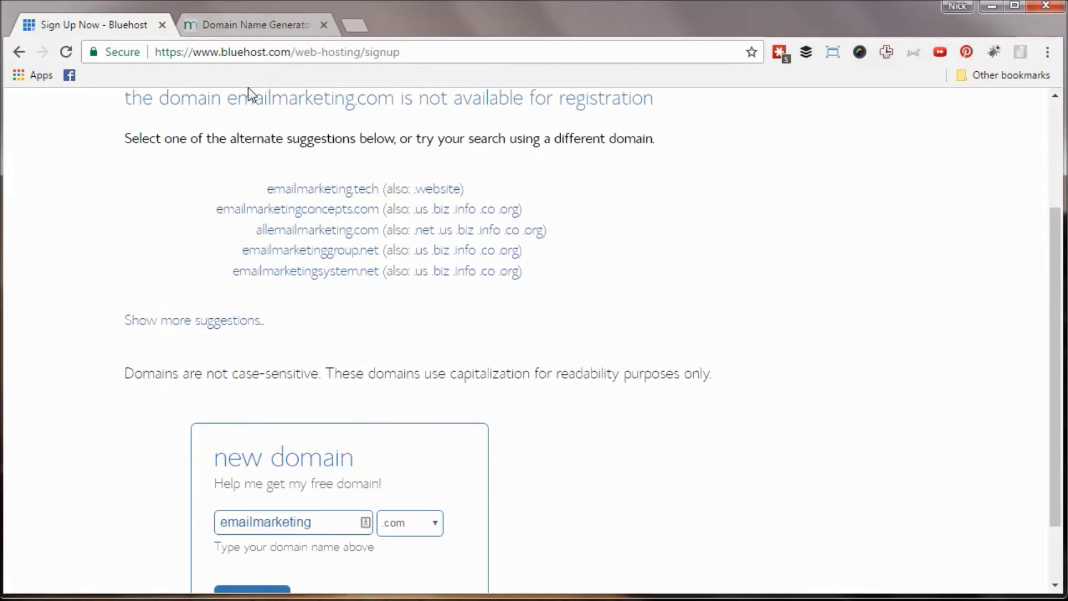
click(232, 29)
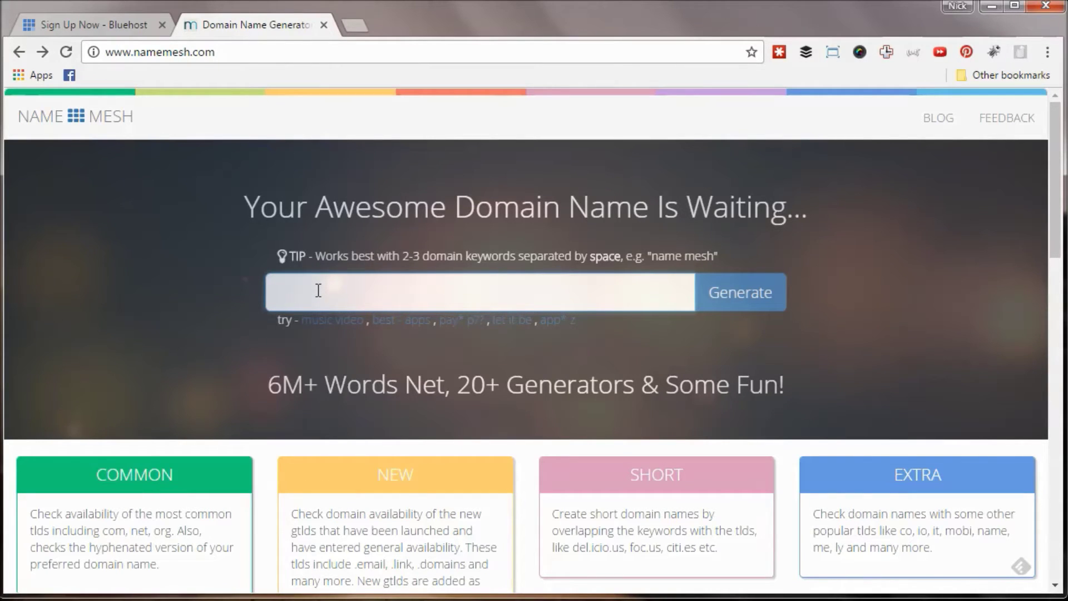
Generate NameMesh domain ideas for 'email marketing', then for 'email mktg'
text(email marketing)
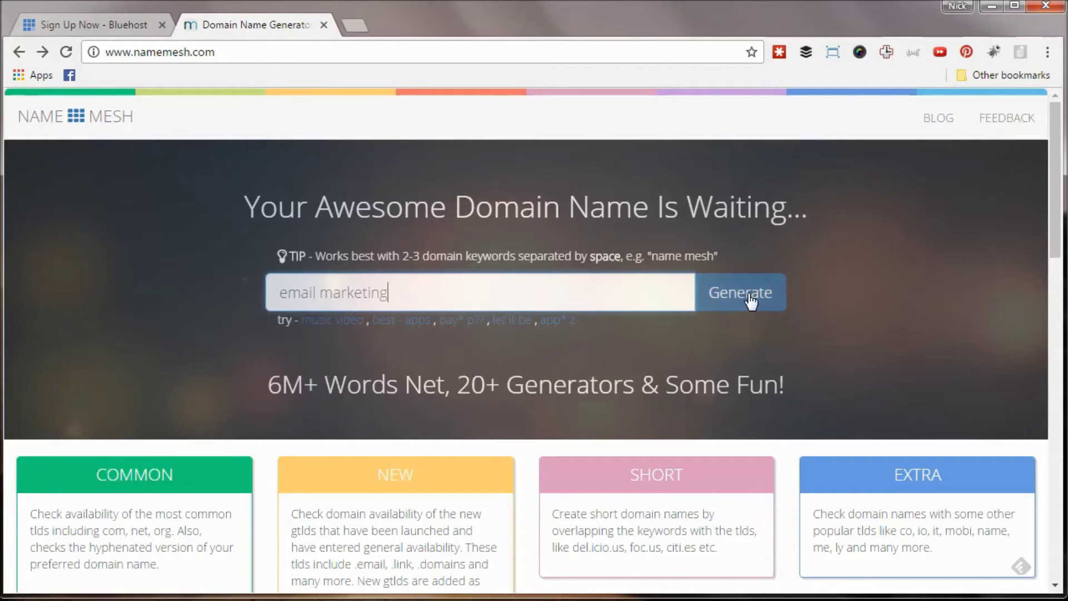
click(730, 301)
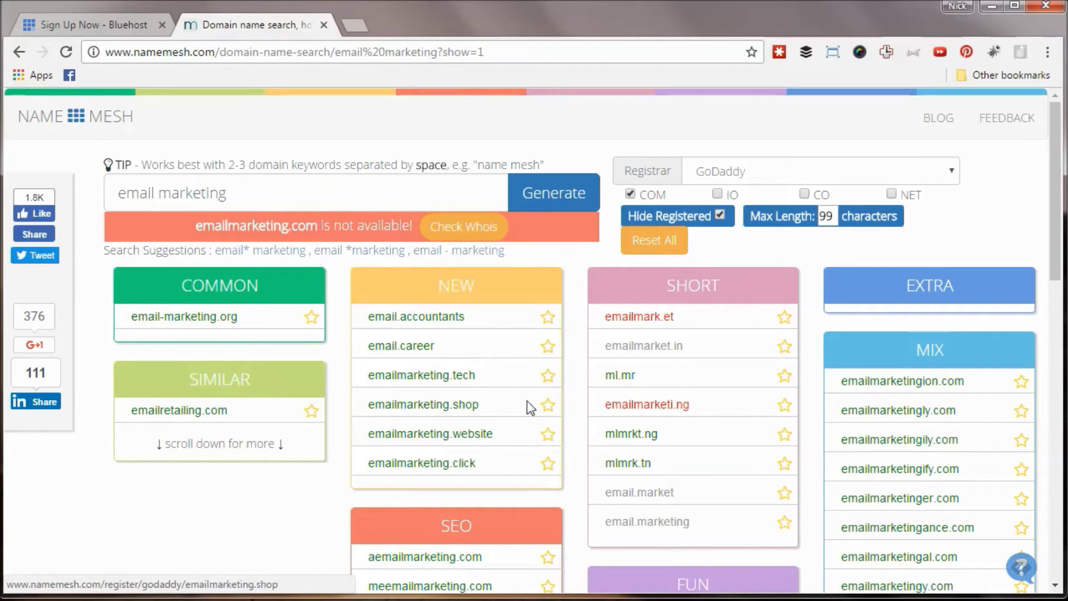
drag(155, 193, 262, 181)
text(mktg)
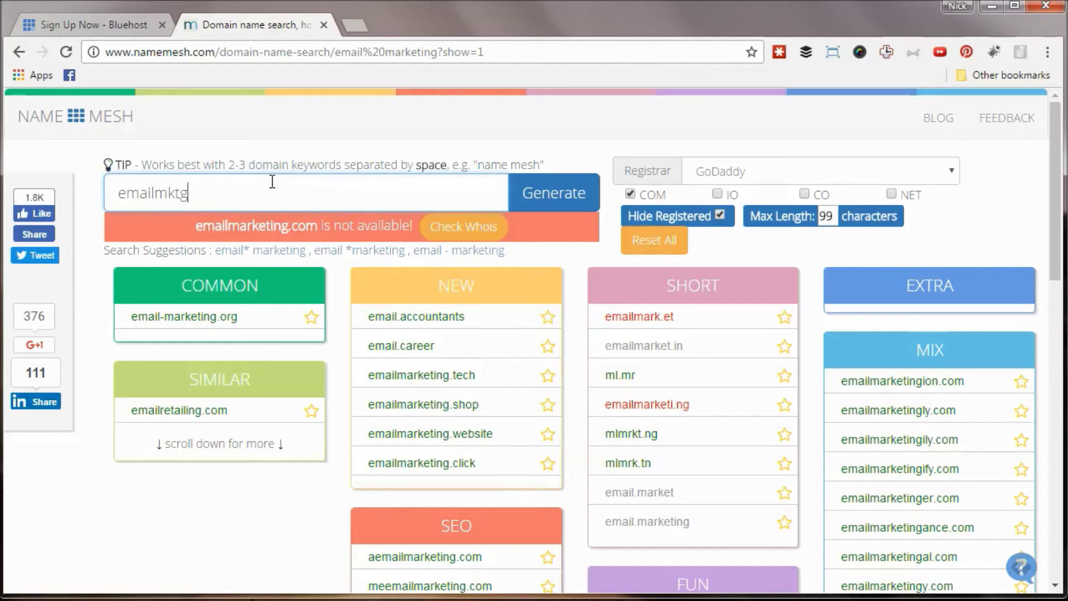
click(536, 199)
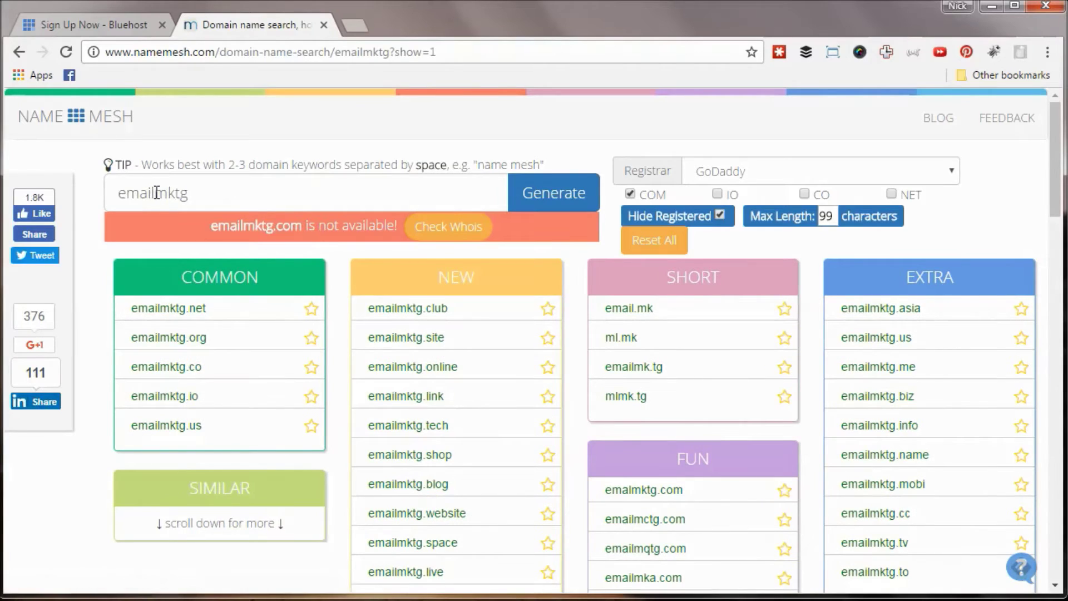
Regenerate ideas for 'email marketing' and return to the Bluehost sign-up tab
drag(154, 193, 219, 193)
text(marketing)
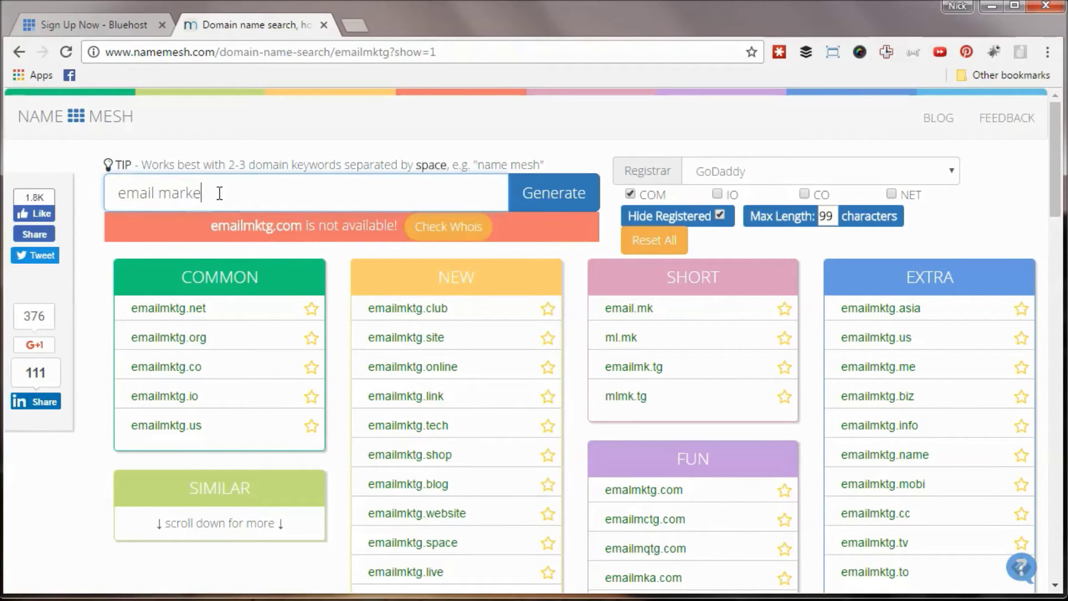
click(535, 197)
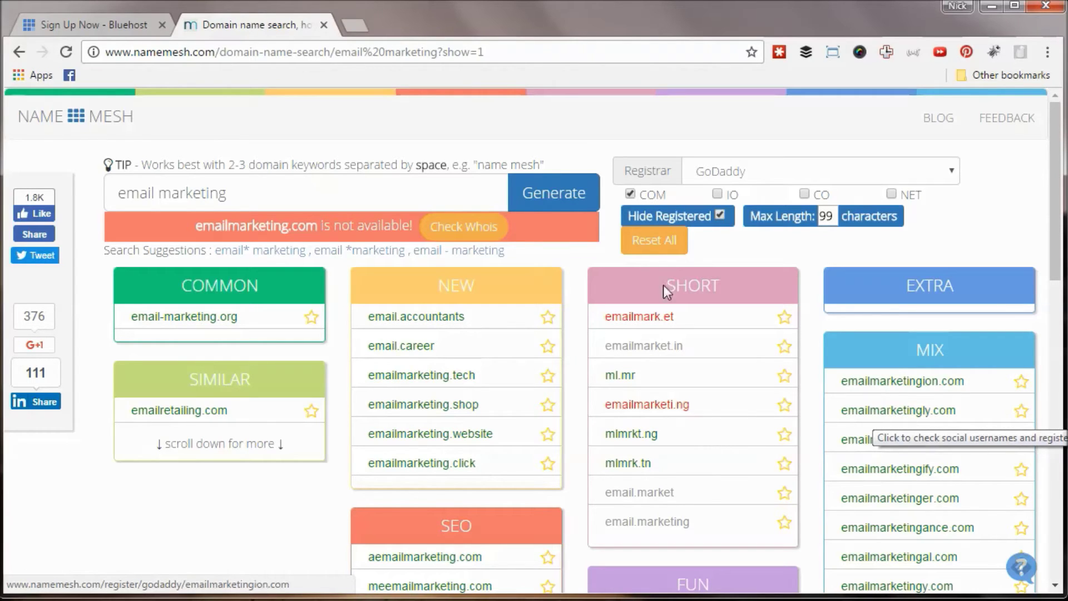
click(121, 22)
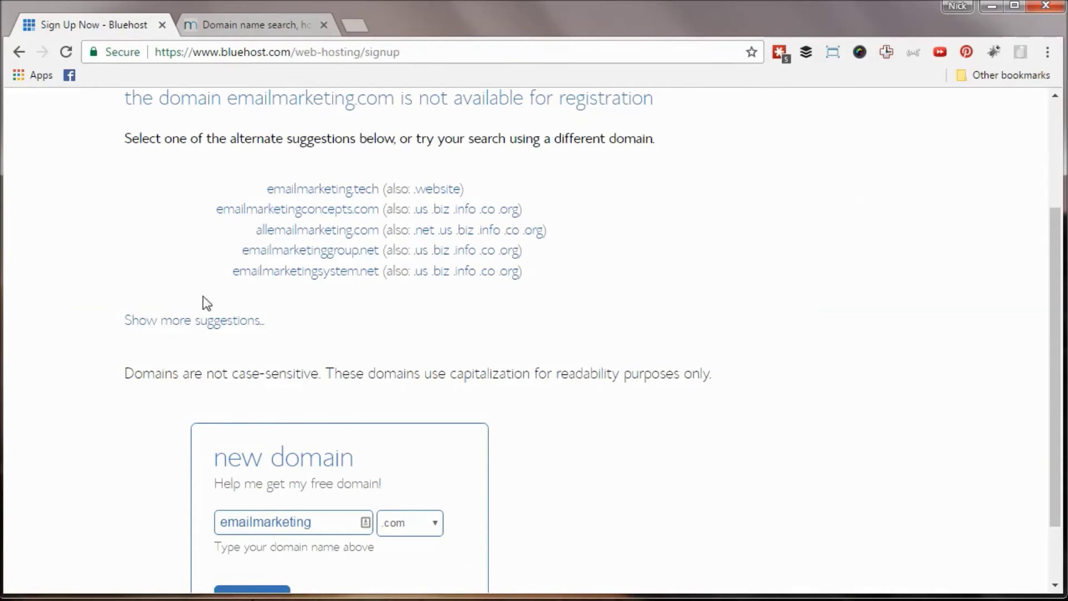
Request emailmarketingly.com as the free domain and review the $249.60 Basic 36-month package
scroll(207, 303, down, 2)
click(336, 438)
text(ly)
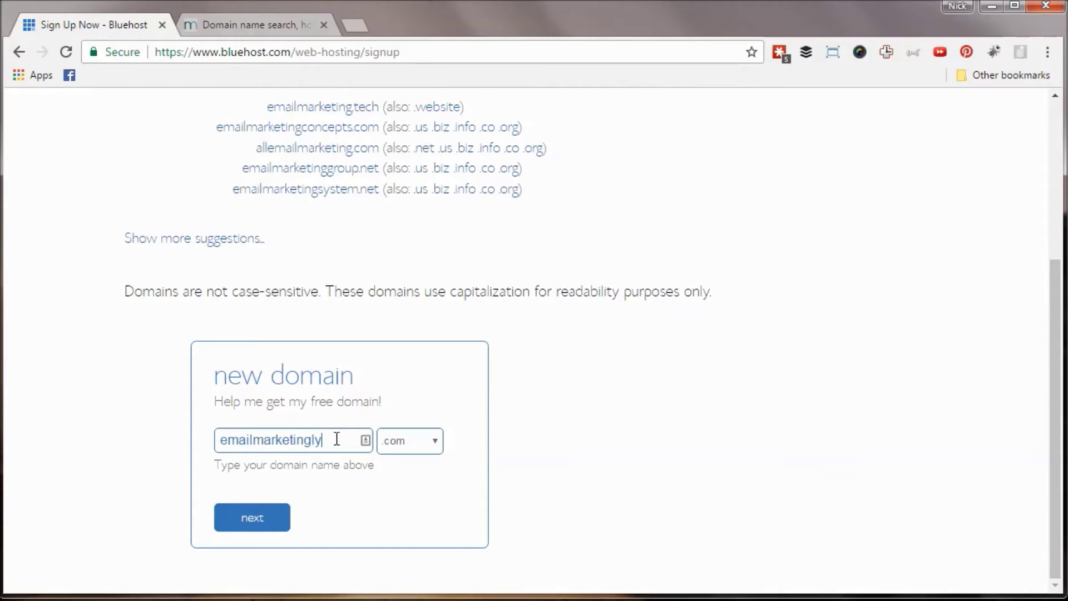
click(249, 508)
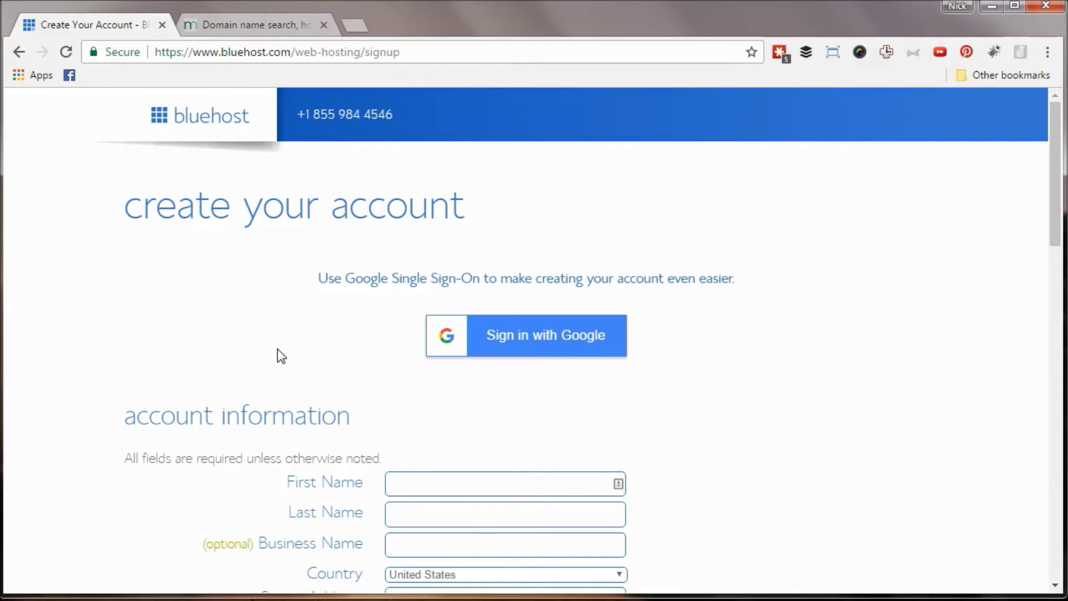
scroll(281, 356, down, 10)
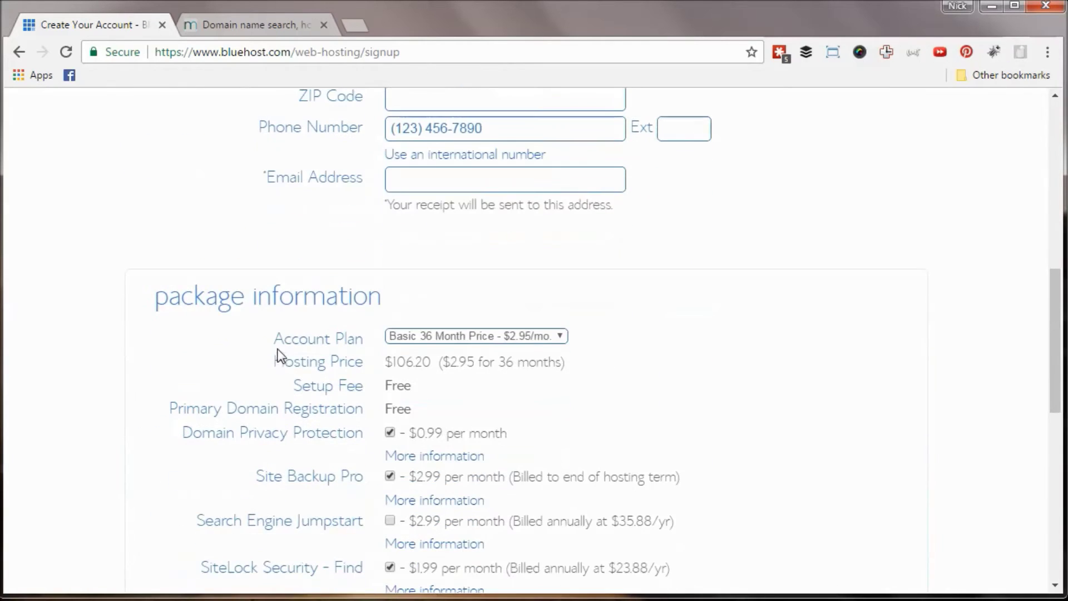
scroll(281, 305, up, 3)
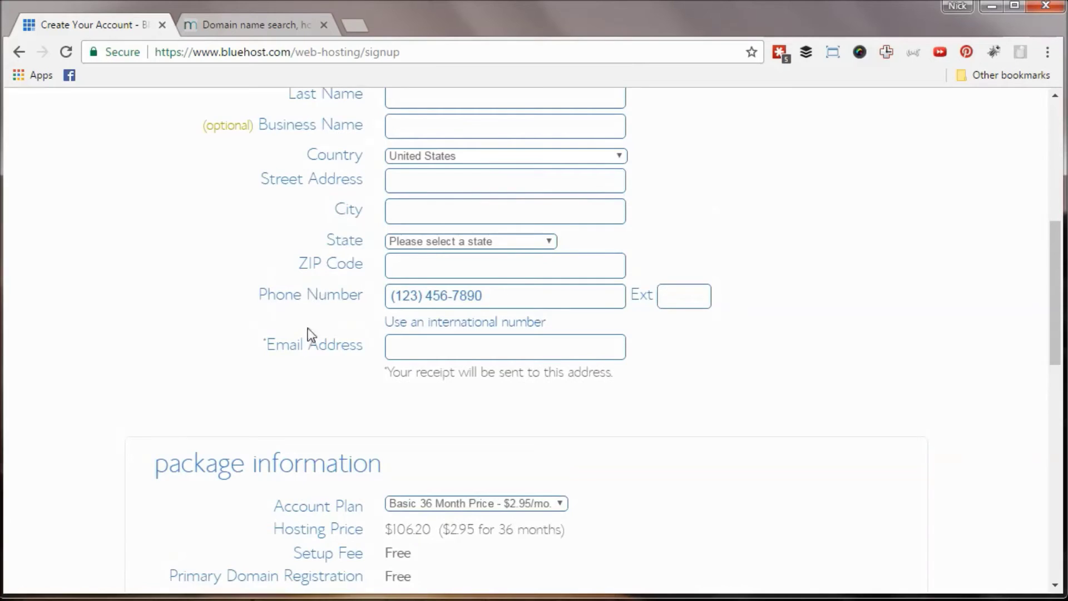
scroll(306, 345, down, 12)
scroll(345, 359, up, 3)
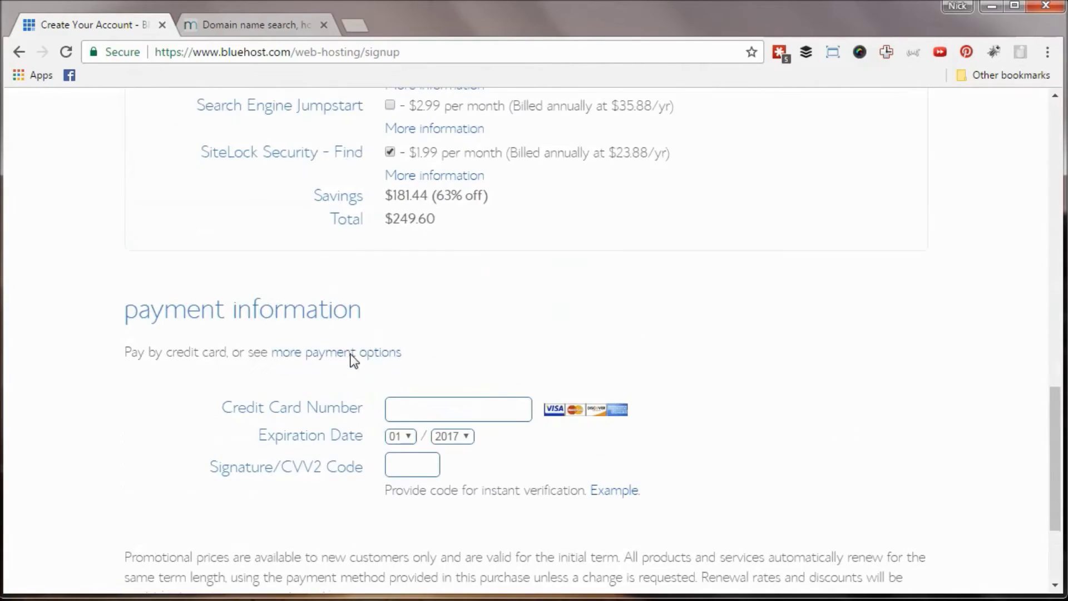
scroll(334, 351, up, 5)
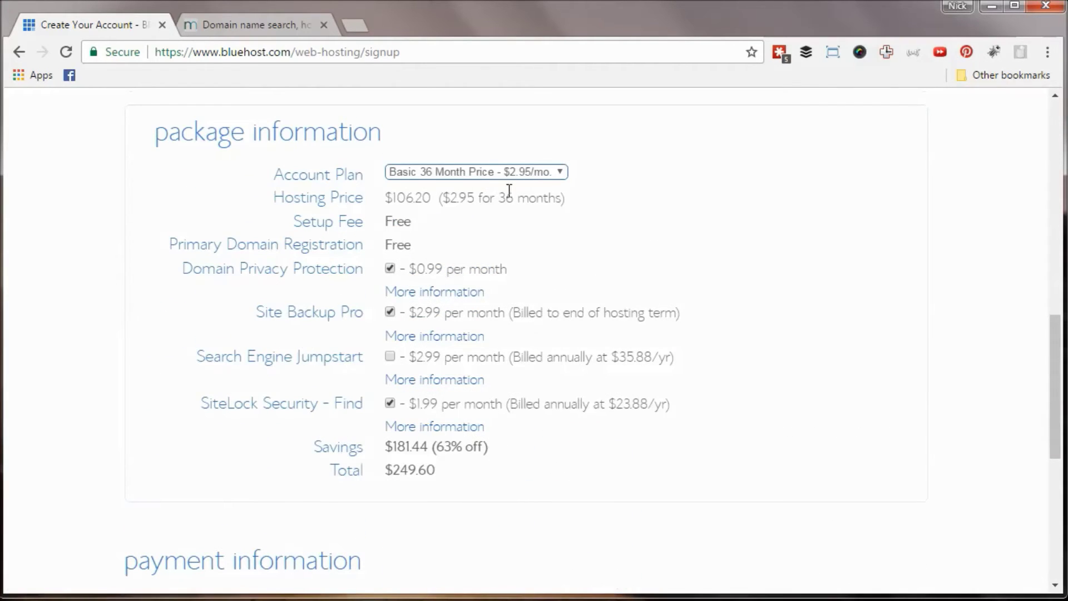
Keep the 36-month term and uncheck Domain Privacy, Site Backup Pro and SiteLock Security
click(551, 172)
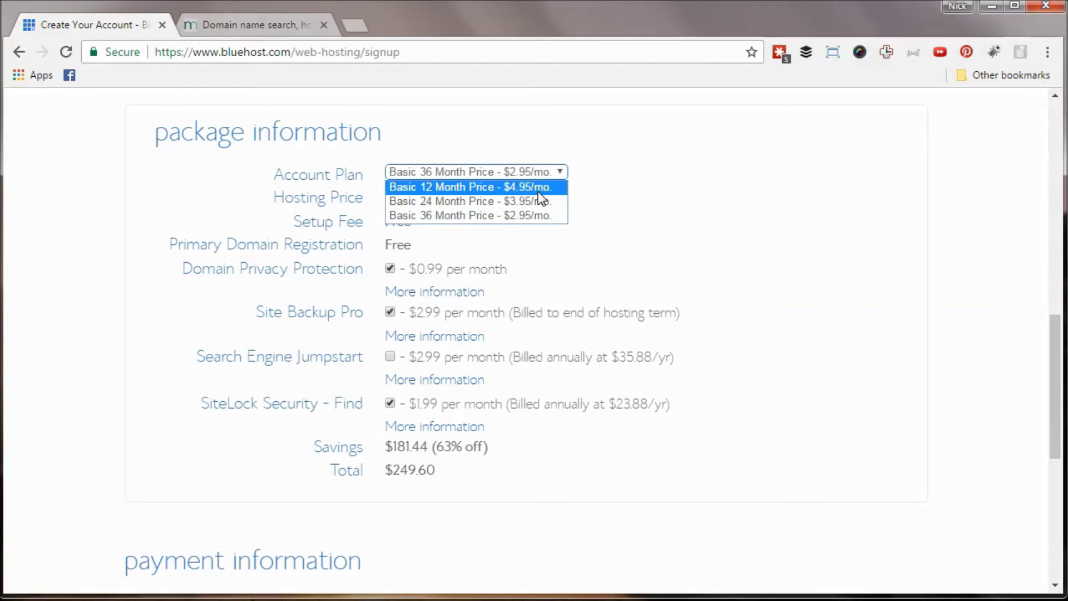
click(596, 195)
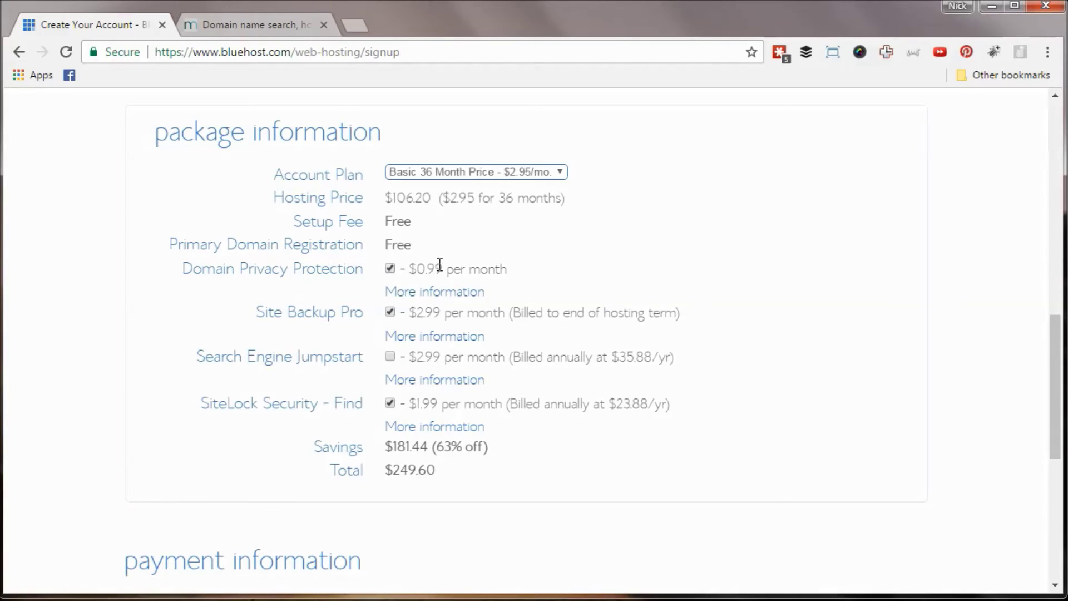
click(391, 271)
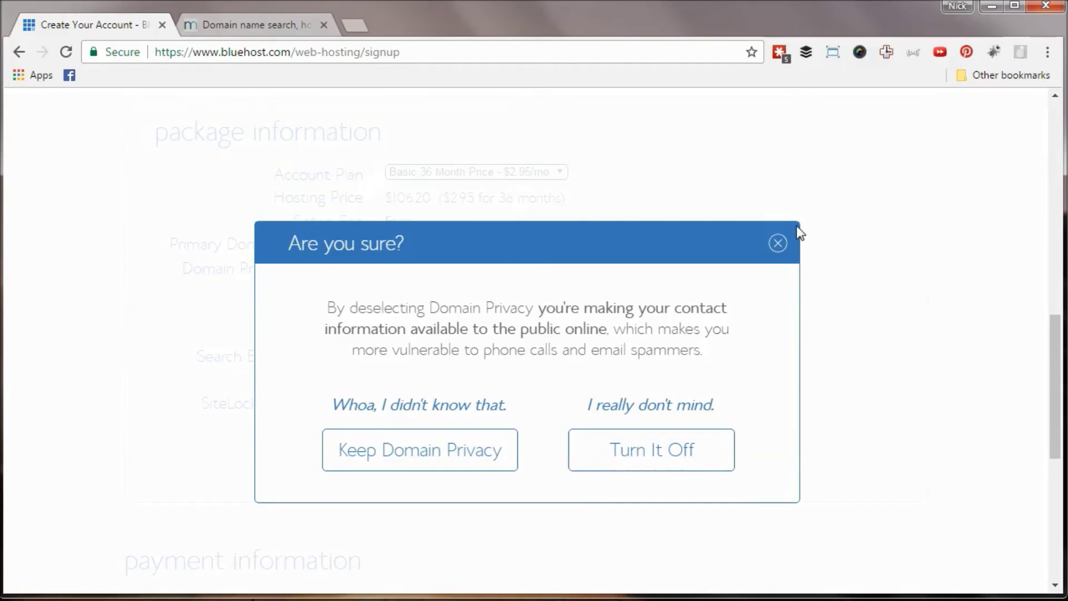
click(660, 462)
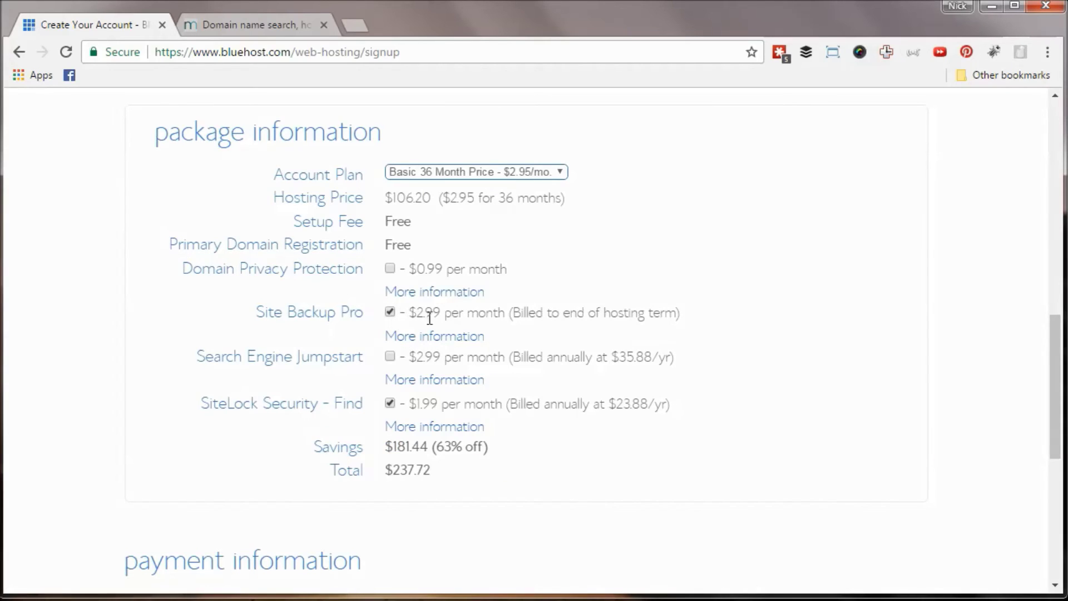
click(388, 313)
click(390, 404)
scroll(213, 290, down, 4)
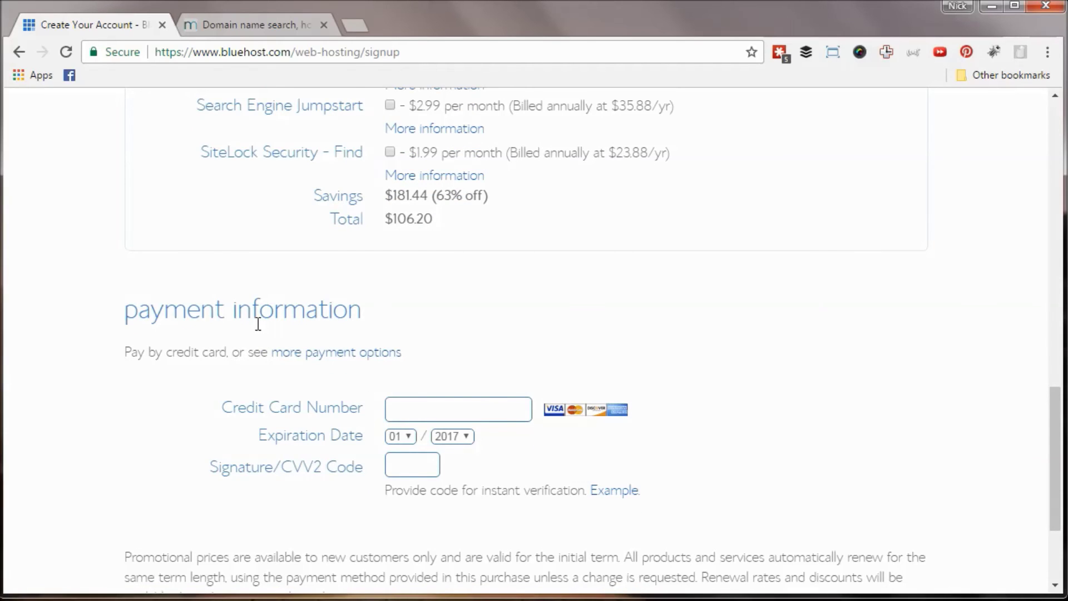
Scroll through the payment information section of the sign-up form
scroll(257, 324, down, 3)
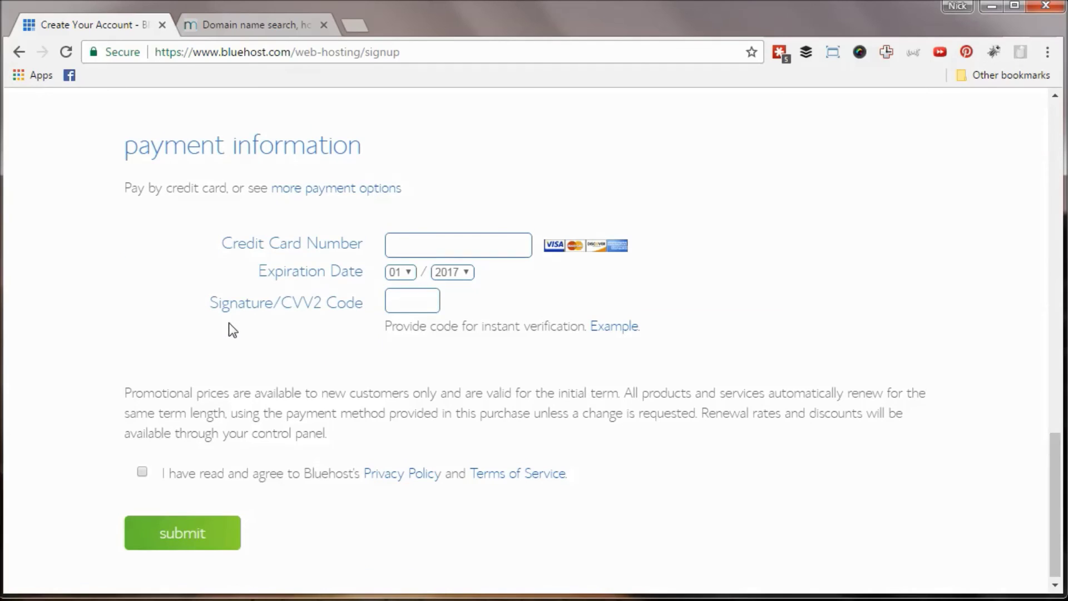
scroll(233, 329, up, 7)
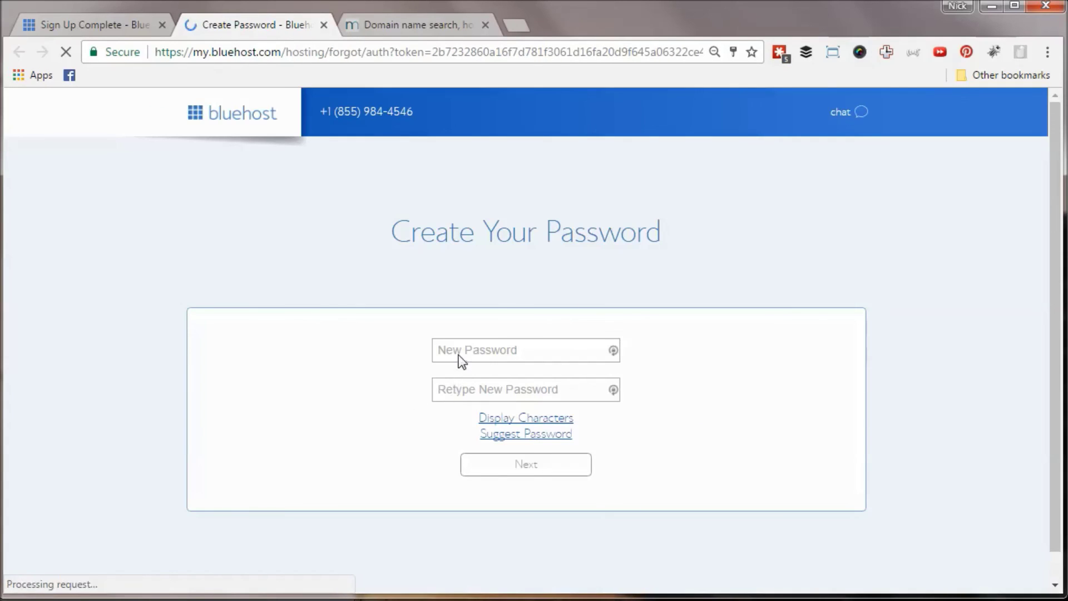
Enter and confirm the account password, accept the terms, submit, and log in
click(445, 350)
key(ctrl+v)
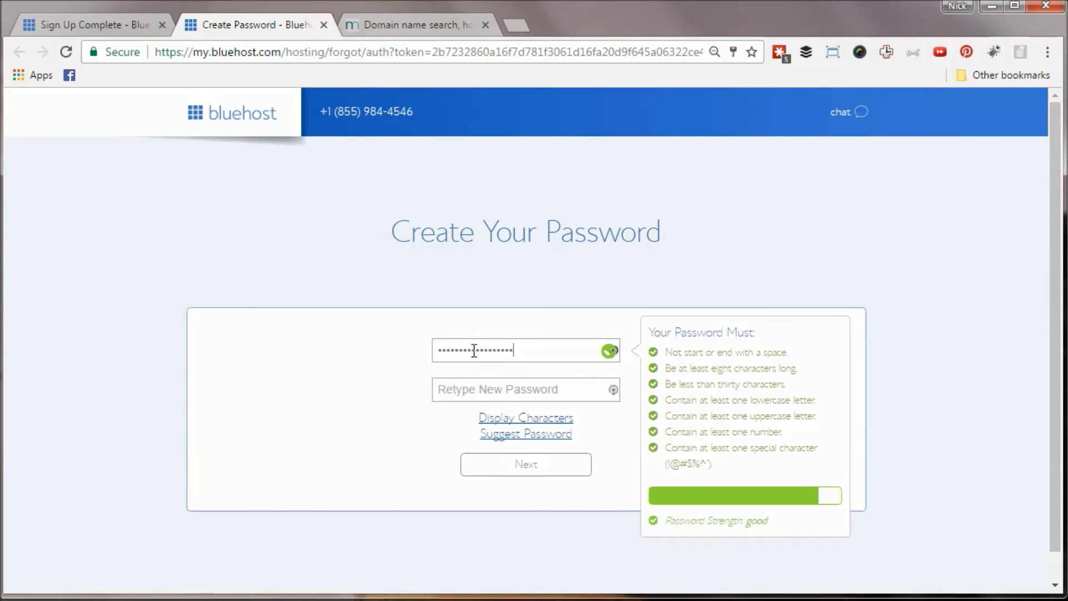
click(465, 384)
key(ctrl+v)
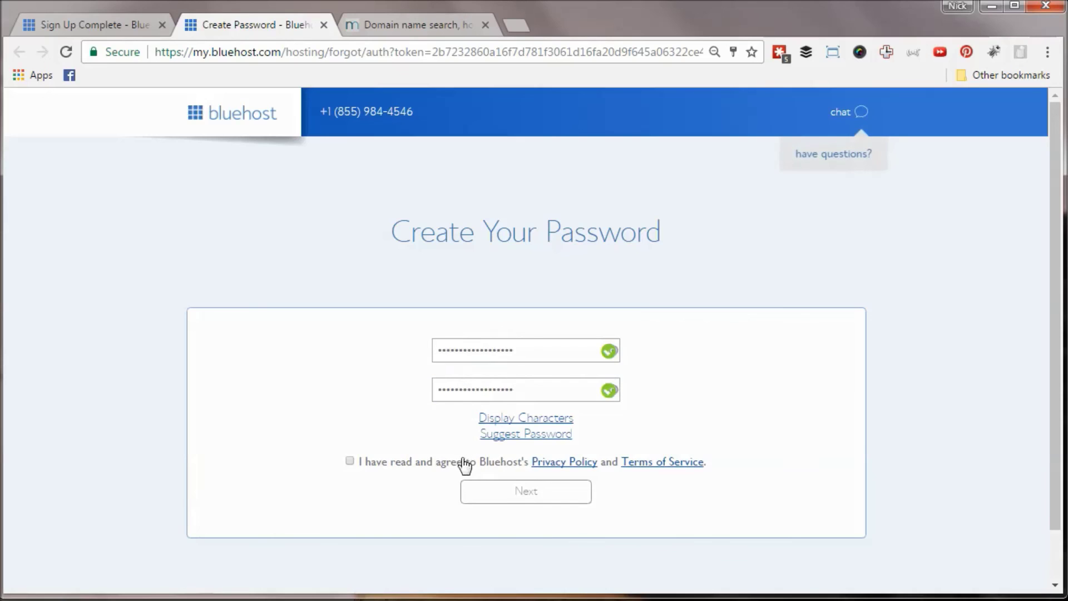
click(423, 466)
click(528, 485)
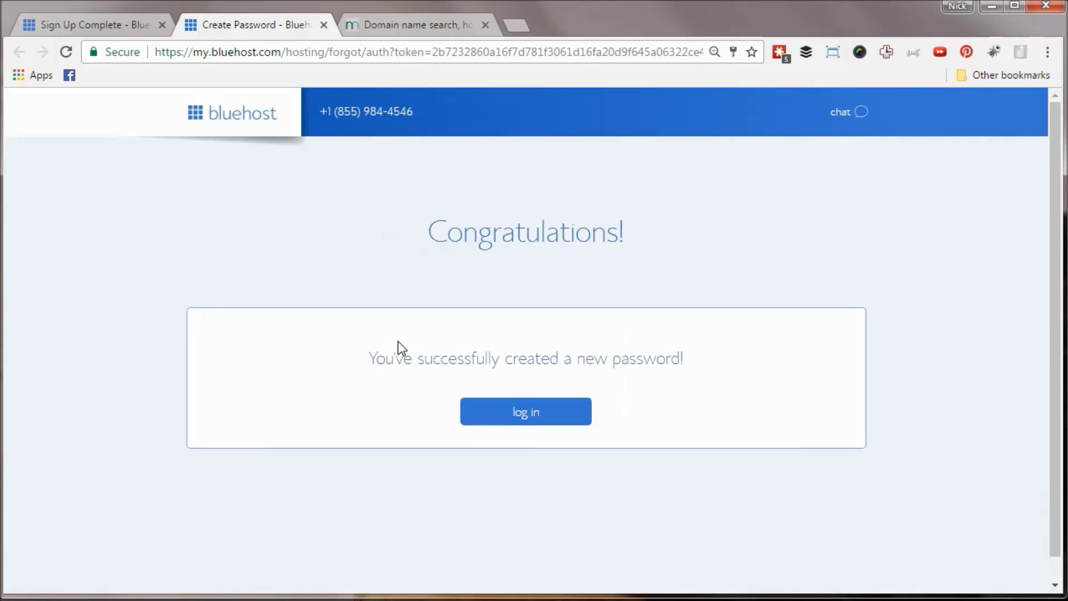
click(521, 407)
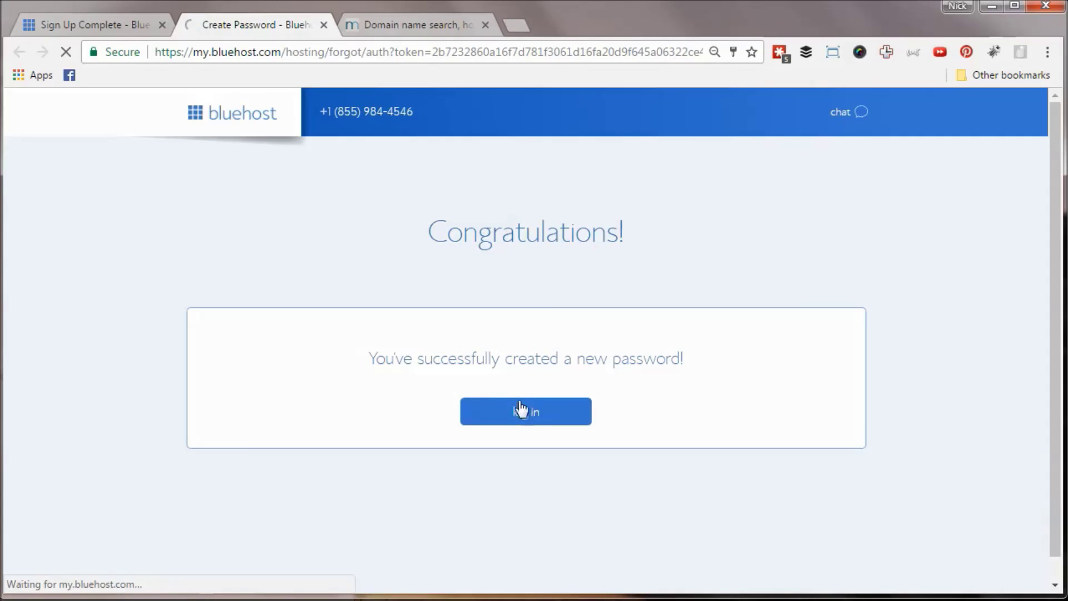